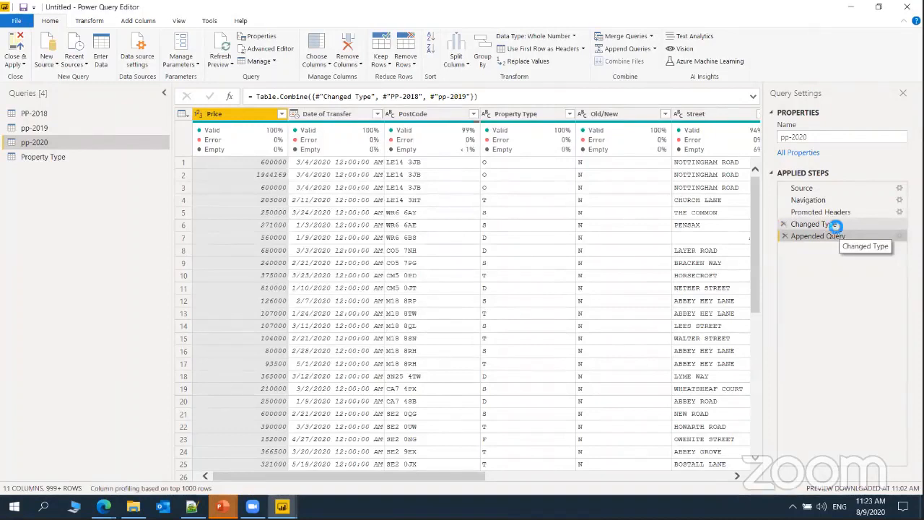
Step: Review the Changed Type, Promoted Headers and Appended Query steps of the pp-2020 query
{"action": "left_click", "coordinate": [832, 223]}
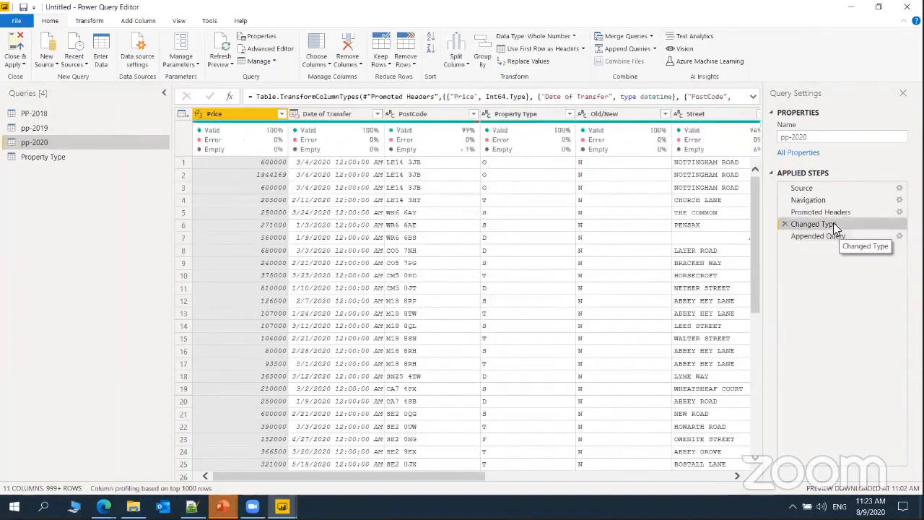
{"action": "left_click", "coordinate": [829, 212]}
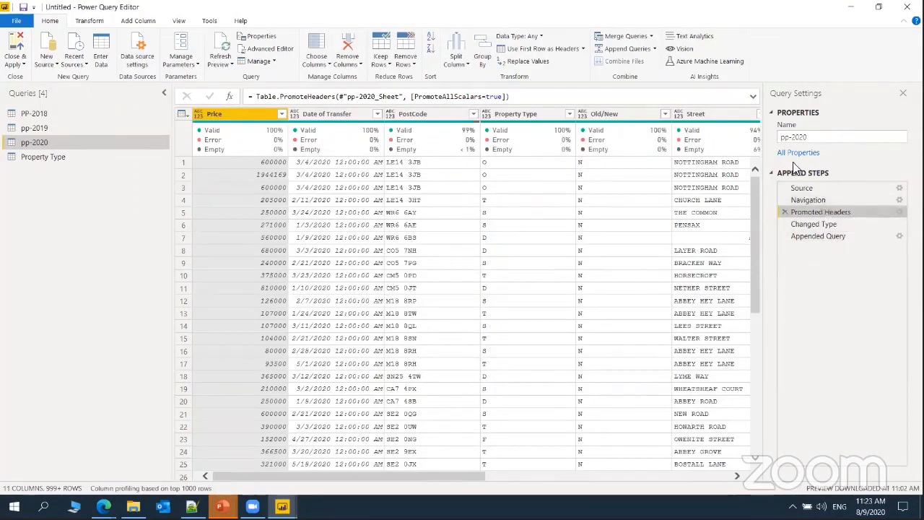
{"action": "left_click", "coordinate": [819, 237]}
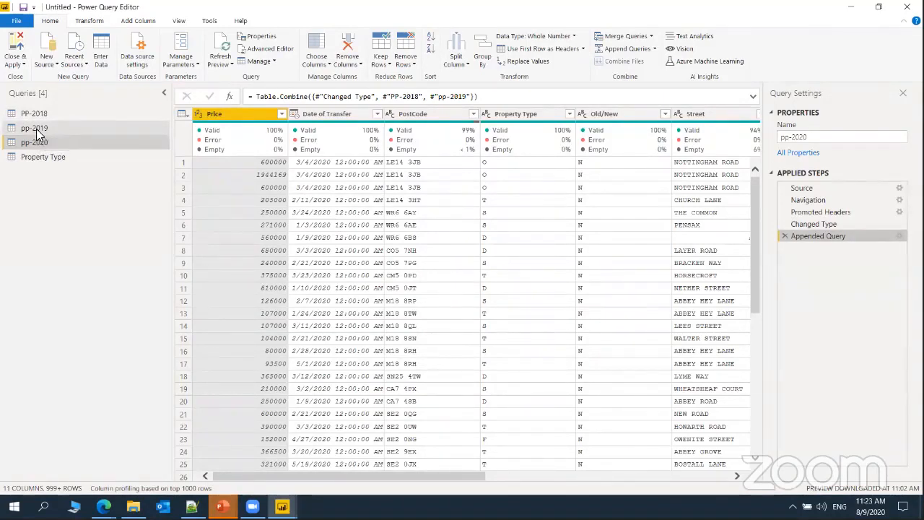
Step: Disable loading of the pp-2019 query into the report and accept the possible data loss
{"action": "right_click", "coordinate": [39, 134]}
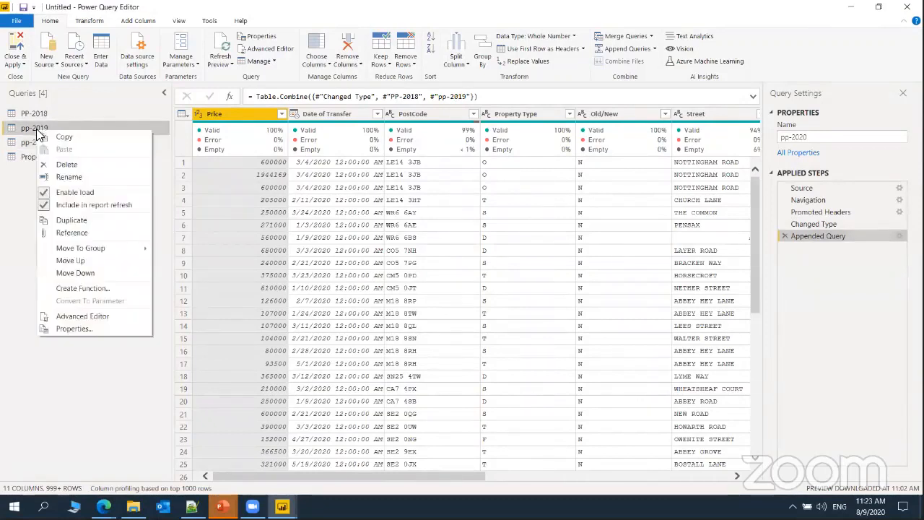
{"action": "left_click", "coordinate": [10, 193]}
{"action": "right_click", "coordinate": [27, 131]}
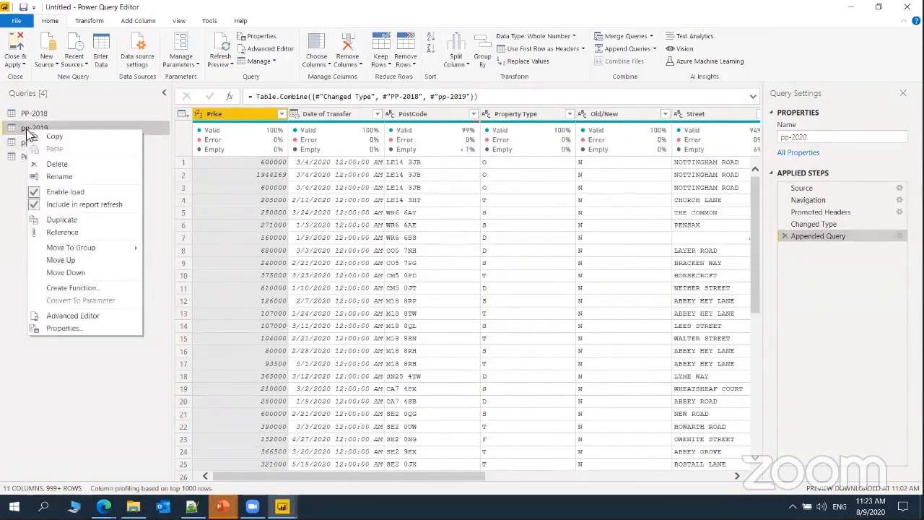
{"action": "left_click", "coordinate": [36, 193]}
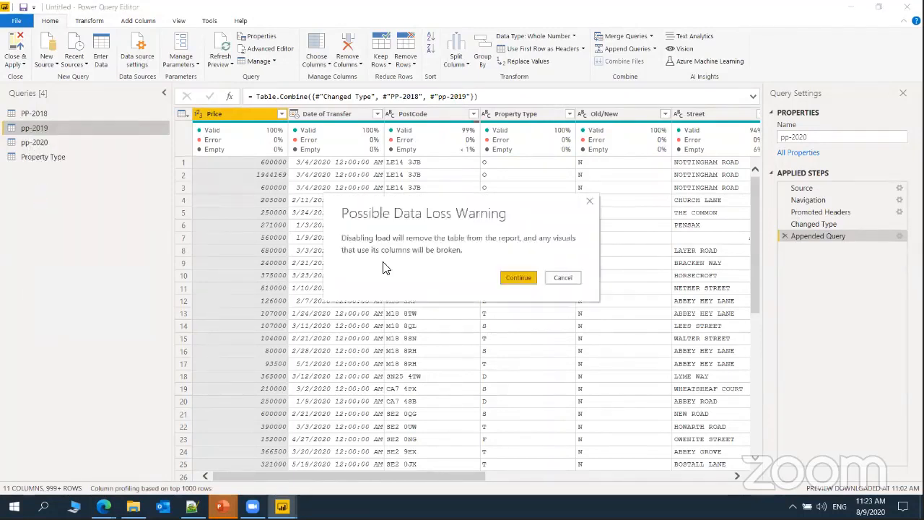
{"action": "left_click", "coordinate": [517, 279]}
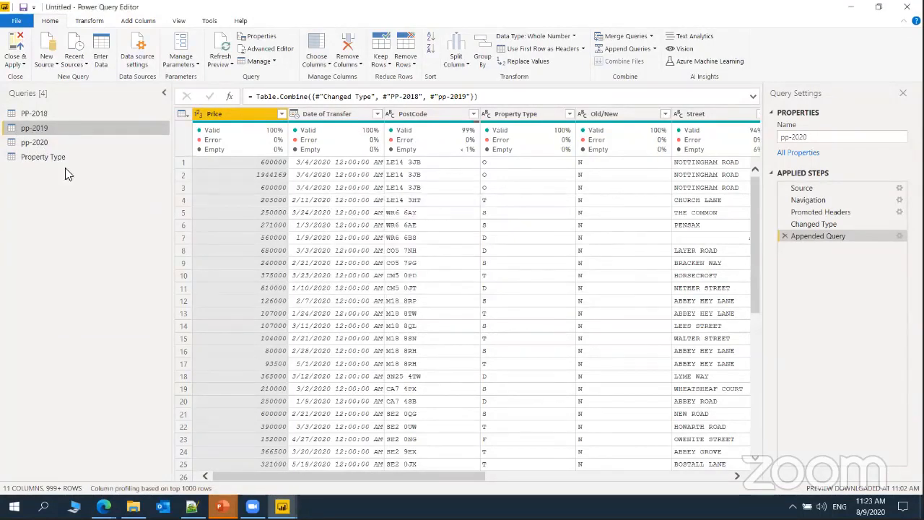
Step: Disable loading of the PP-2018 query into the report and accept the possible data loss
{"action": "right_click", "coordinate": [35, 116]}
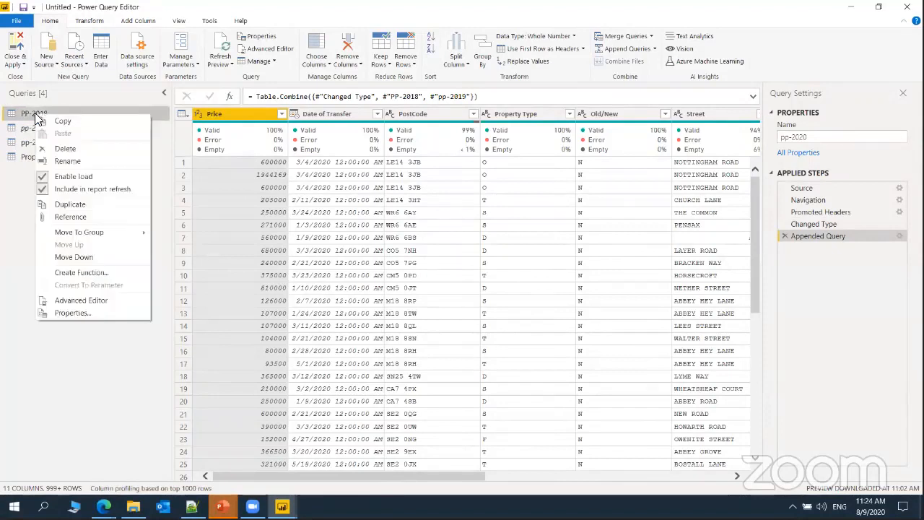
{"action": "left_click", "coordinate": [59, 176]}
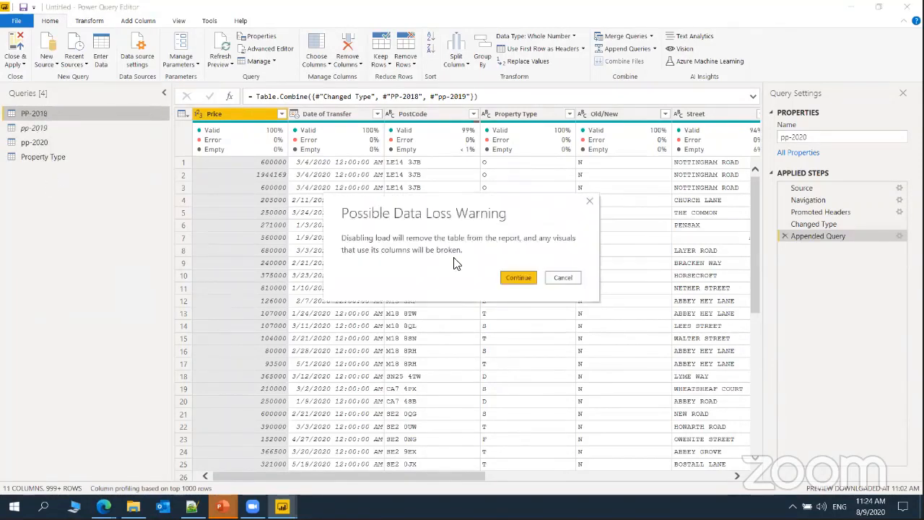
{"action": "left_click", "coordinate": [528, 281]}
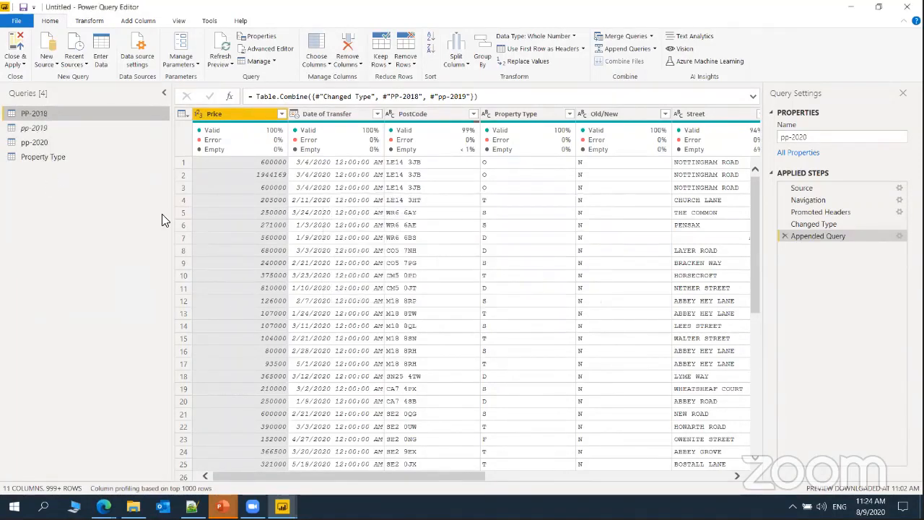
Step: Rename the combined pp-2020 query as Price Paid
{"action": "left_click", "coordinate": [34, 145]}
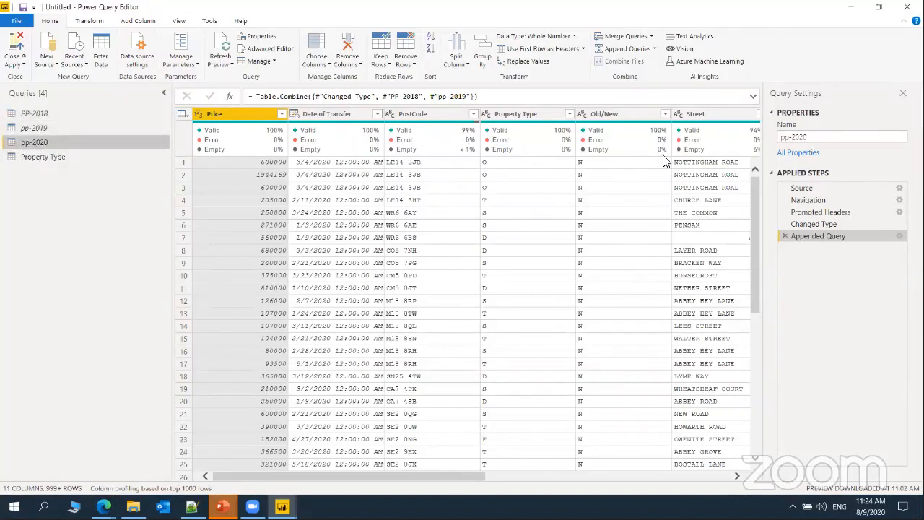
{"action": "left_click", "coordinate": [823, 138]}
{"action": "key", "text": "ctrl+a"}
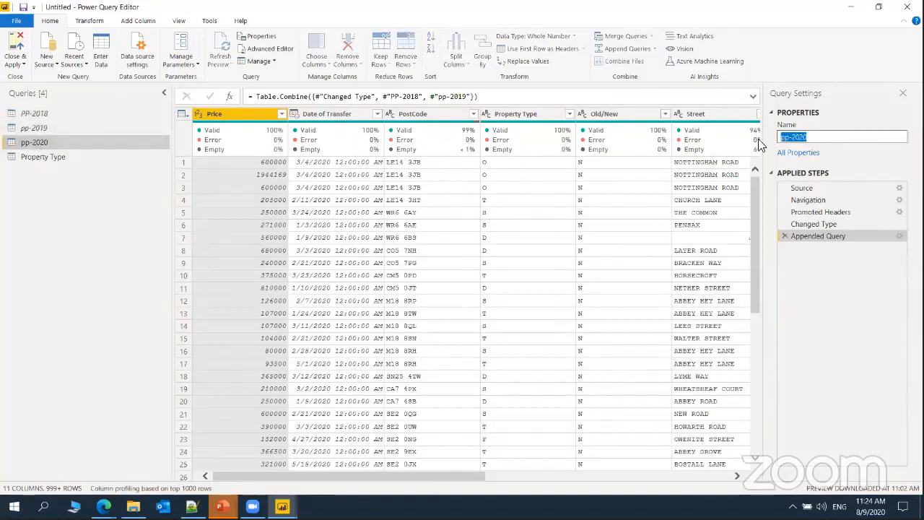
{"action": "type", "text": "P"}
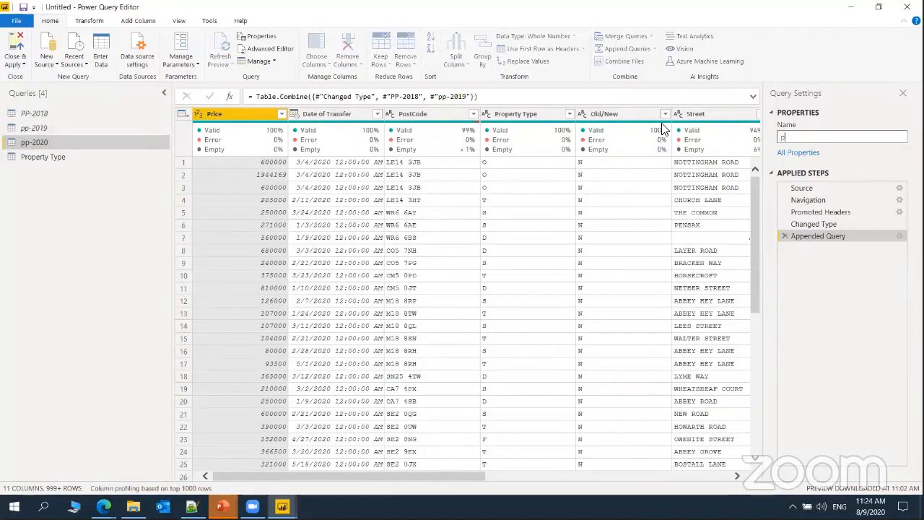
{"action": "type", "text": "Pp"}
{"action": "key", "text": "BackSpace"}
{"action": "key", "text": "BackSpace"}
{"action": "type", "text": "OP"}
{"action": "key", "text": "BackSpace"}
{"action": "key", "text": "BackSpace"}
{"action": "type", "text": "Price Paid"}
{"action": "left_click", "coordinate": [93, 226]}
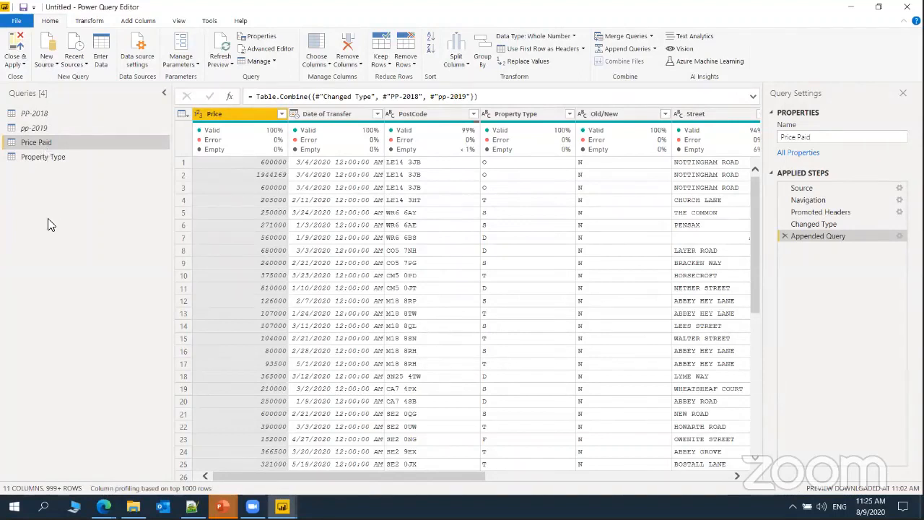
Step: Promote the first row of the Property Type query to column headers
{"action": "left_click", "coordinate": [40, 156]}
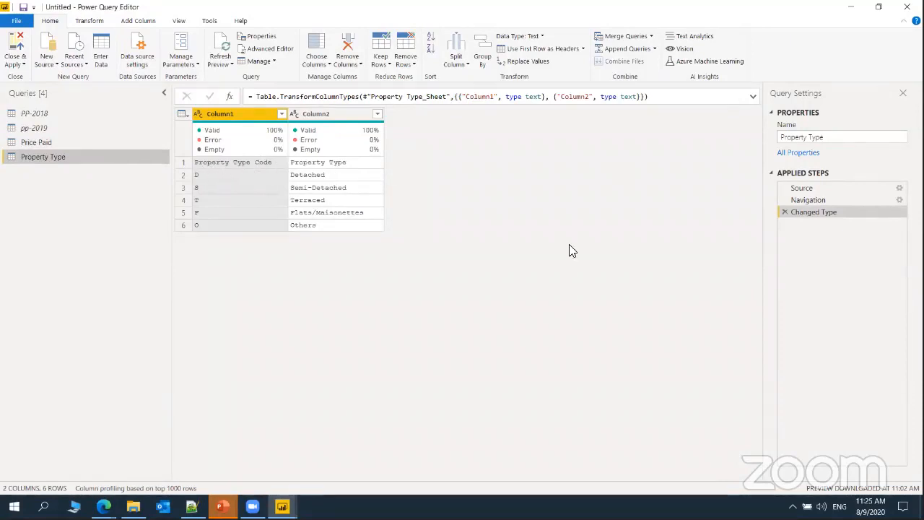
{"action": "left_click", "coordinate": [189, 114]}
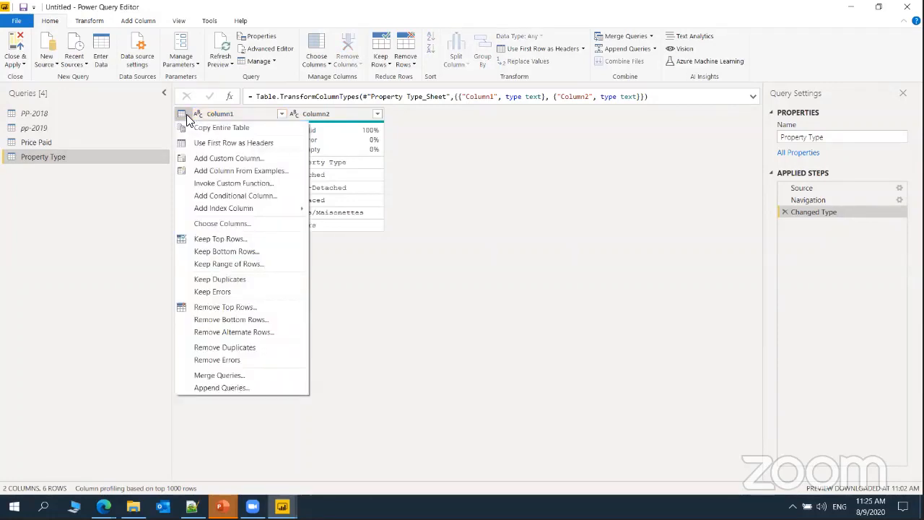
{"action": "left_click", "coordinate": [222, 148]}
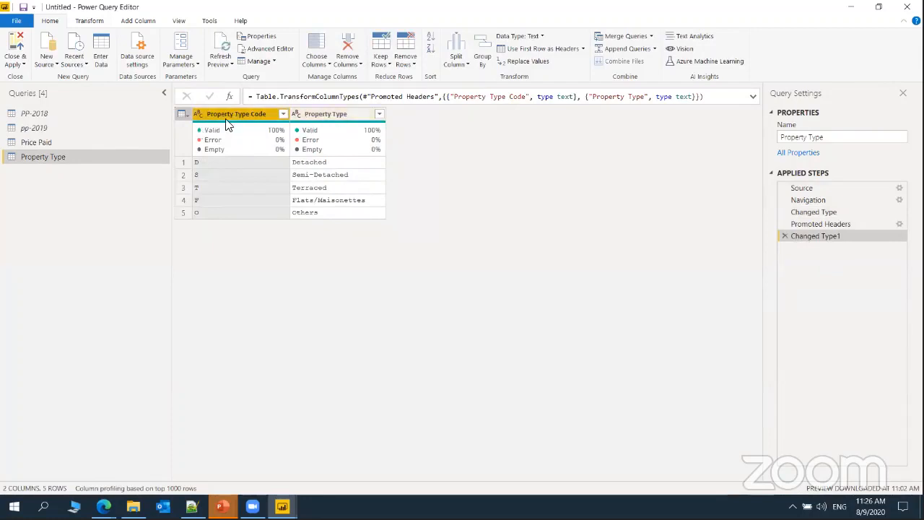
{"action": "left_click", "coordinate": [89, 21]}
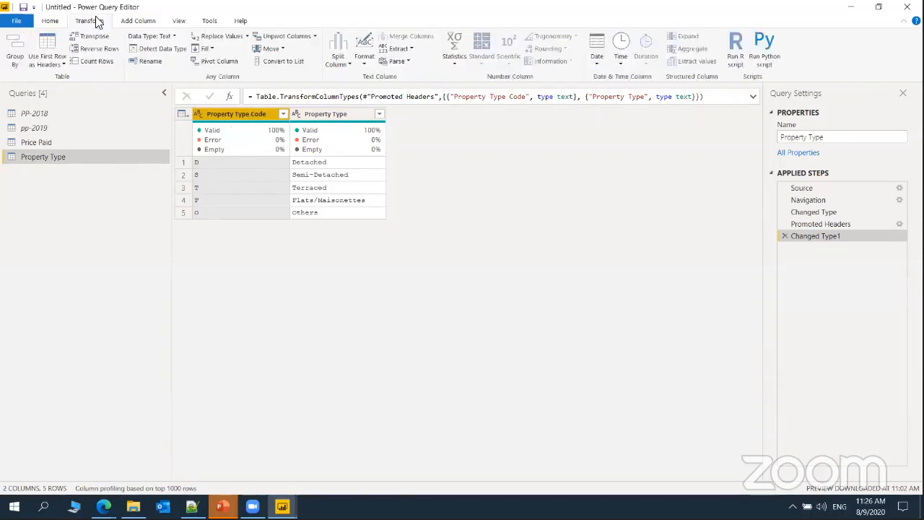
{"action": "left_click", "coordinate": [50, 67]}
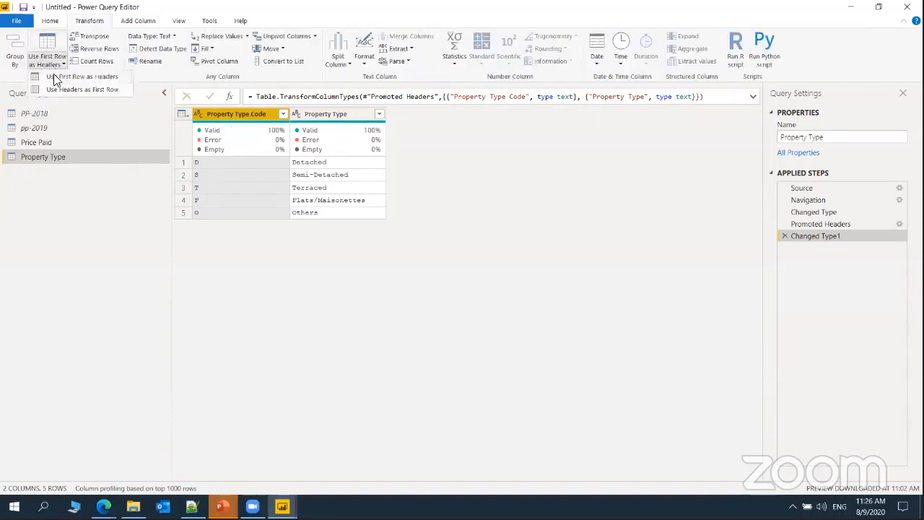
{"action": "left_click", "coordinate": [248, 179]}
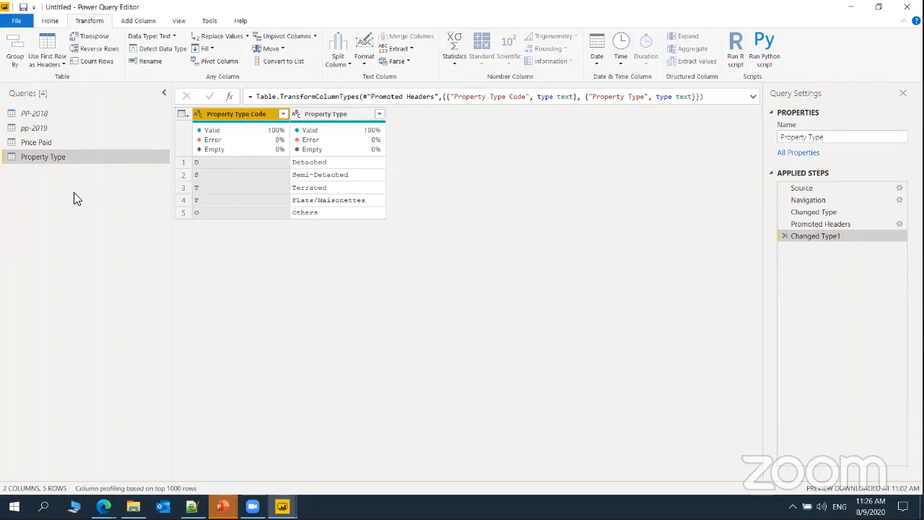
Step: Compare the Property Type column values in the Price Paid query with the codes and descriptions in the Property Type query
{"action": "left_click", "coordinate": [44, 145]}
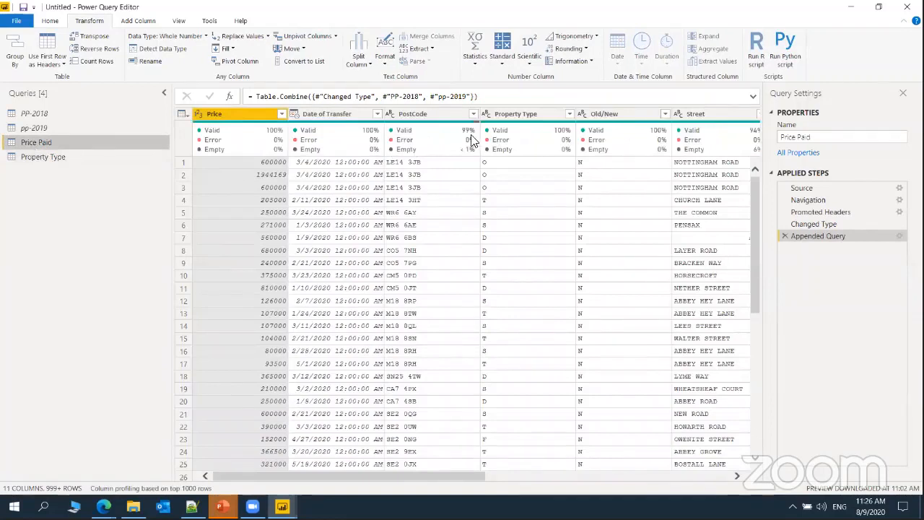
{"action": "left_click", "coordinate": [564, 115]}
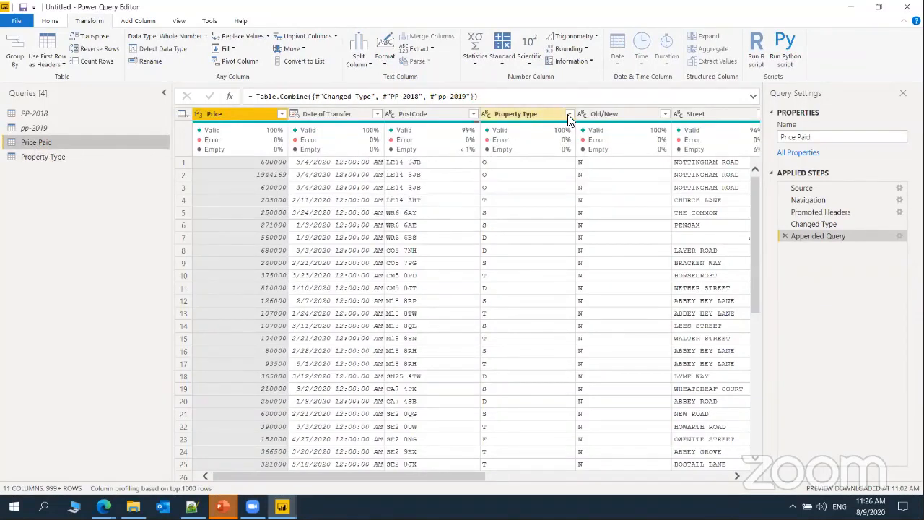
{"action": "left_click", "coordinate": [569, 114]}
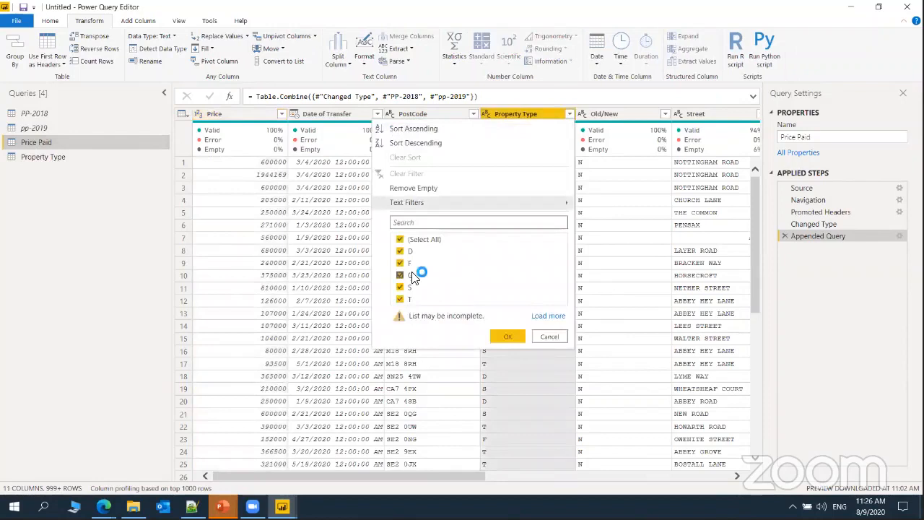
{"action": "left_click", "coordinate": [602, 251]}
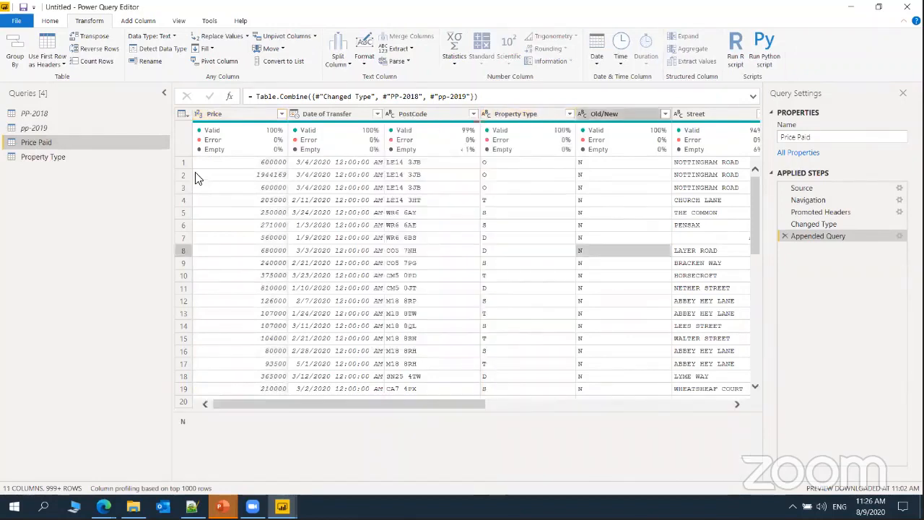
{"action": "left_click", "coordinate": [44, 158]}
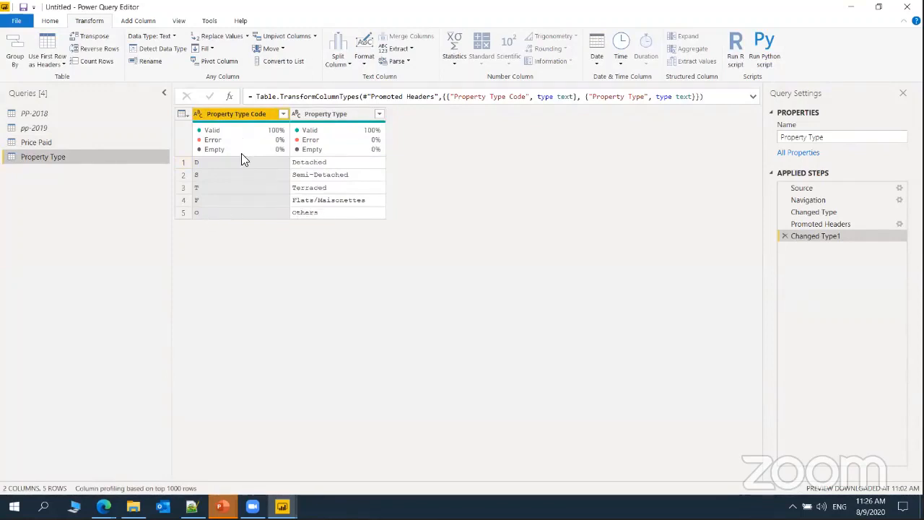
{"action": "left_click", "coordinate": [36, 142]}
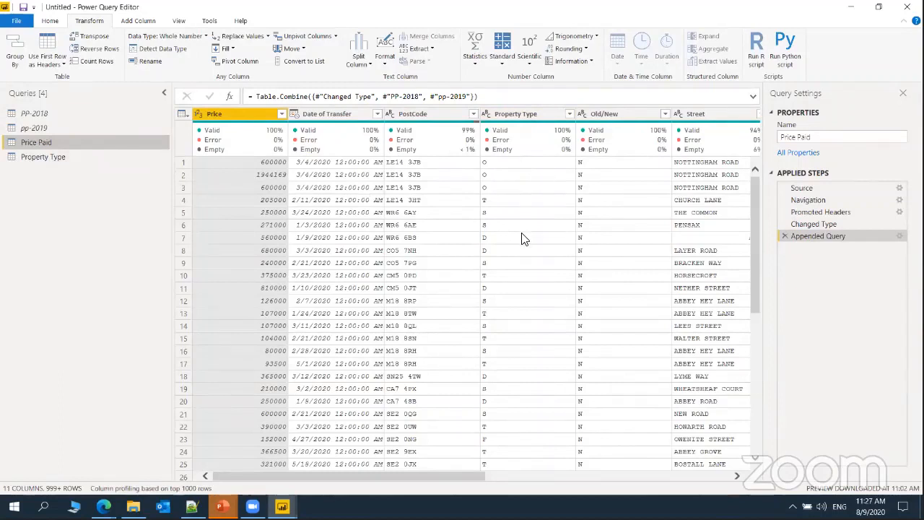
{"action": "left_click", "coordinate": [48, 159]}
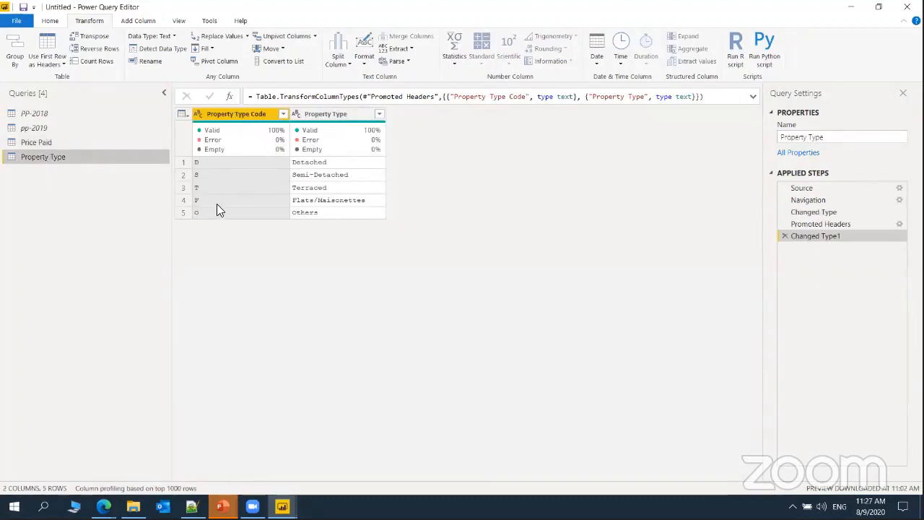
{"action": "left_click", "coordinate": [37, 147]}
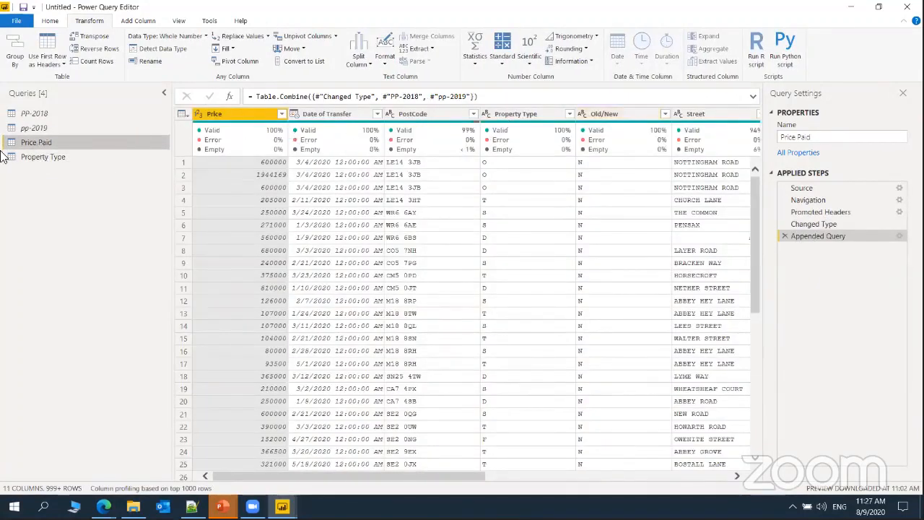
{"action": "left_click", "coordinate": [43, 157]}
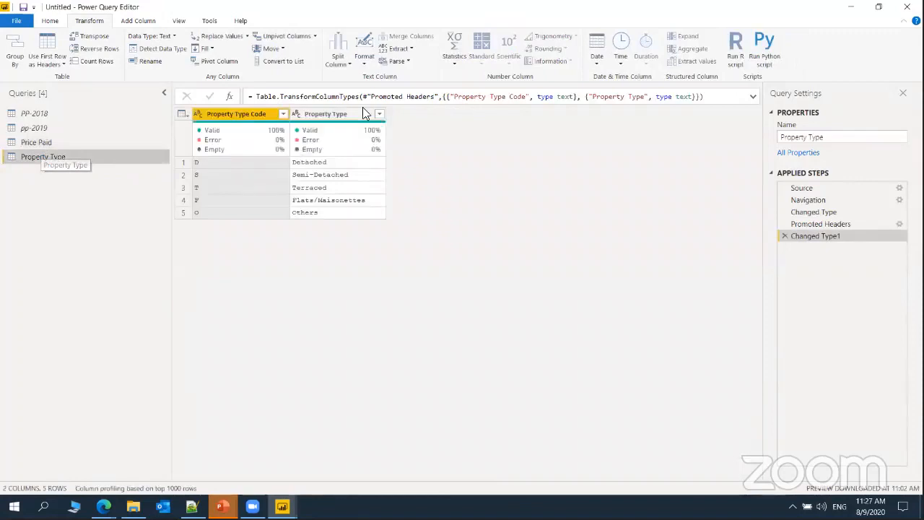
{"action": "mouse_move", "coordinate": [320, 142]}
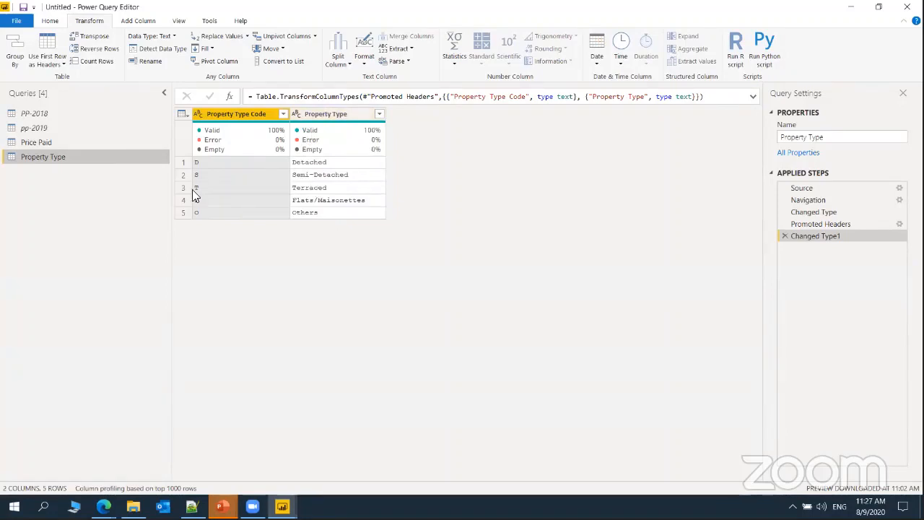
{"action": "left_click", "coordinate": [41, 147]}
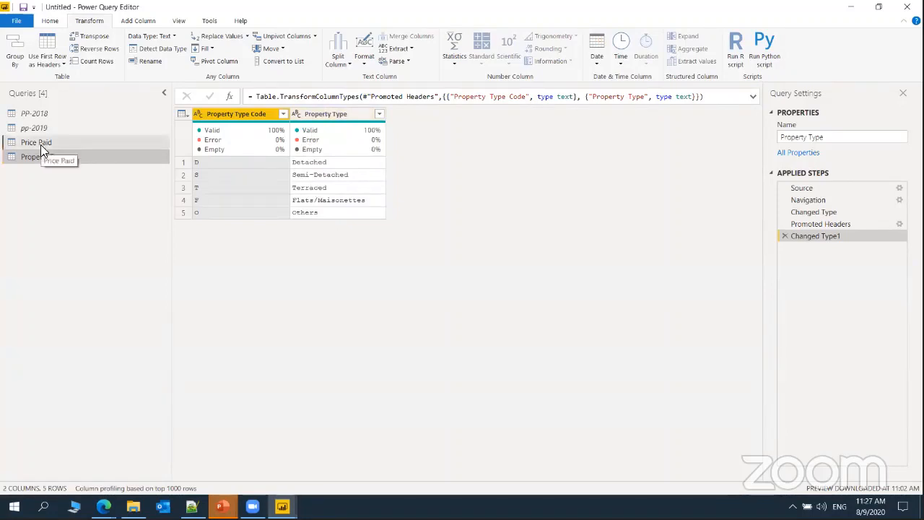